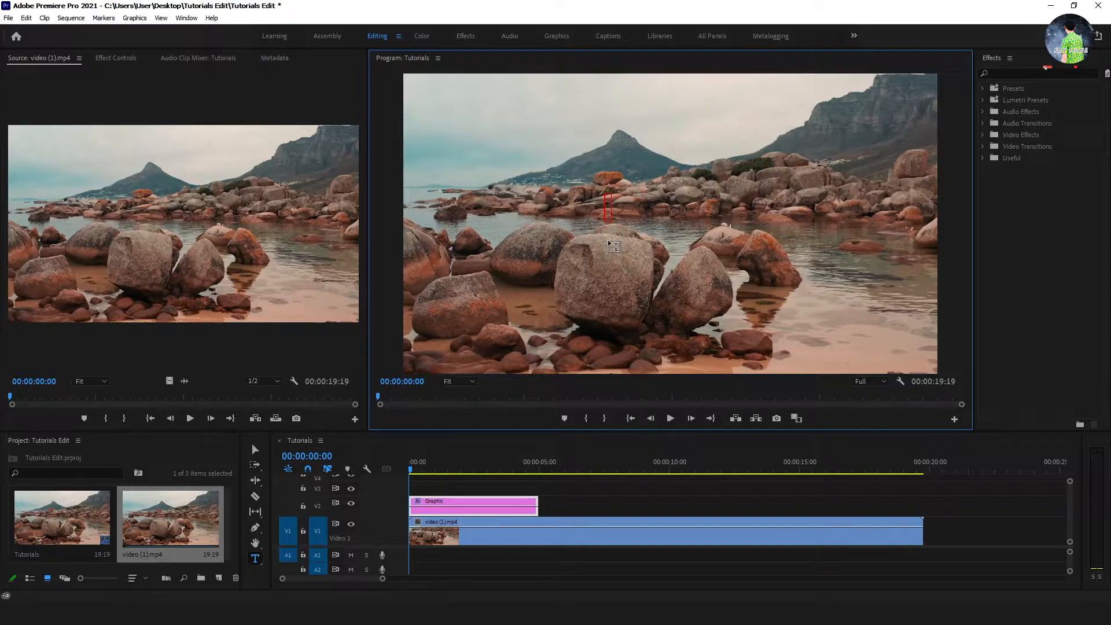
- Enter the title text ROCKY MOUNTAIN in the new text layer over the video
{"action": "type", "text": "ROCK"}
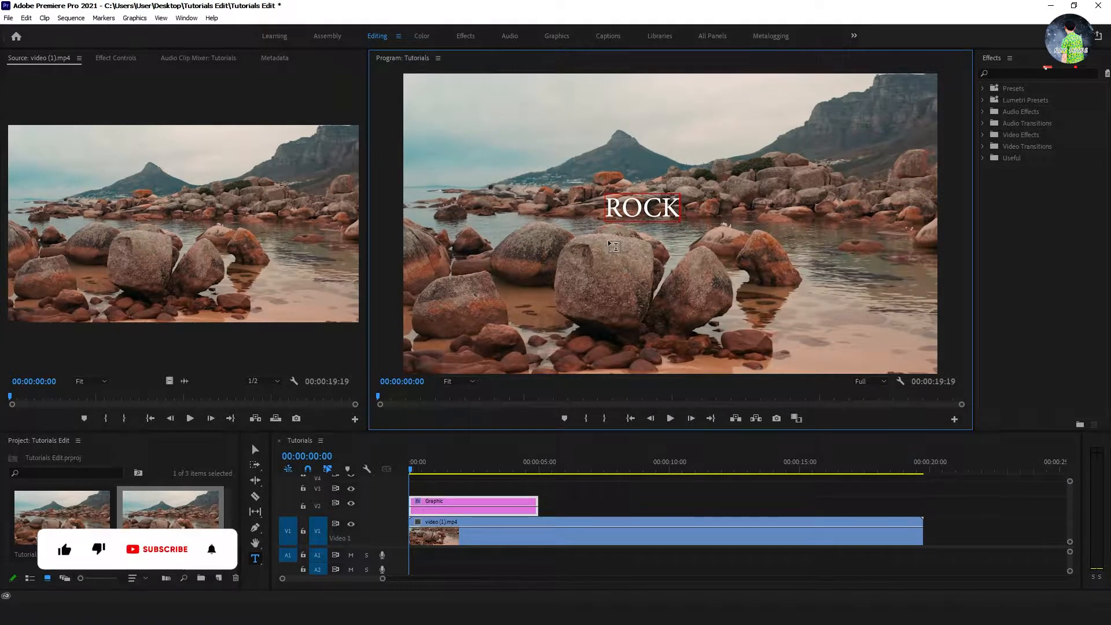
{"action": "type", "text": "y"}
{"action": "key", "text": "BackSpace"}
{"action": "type", "text": "Y MOUNTS"}
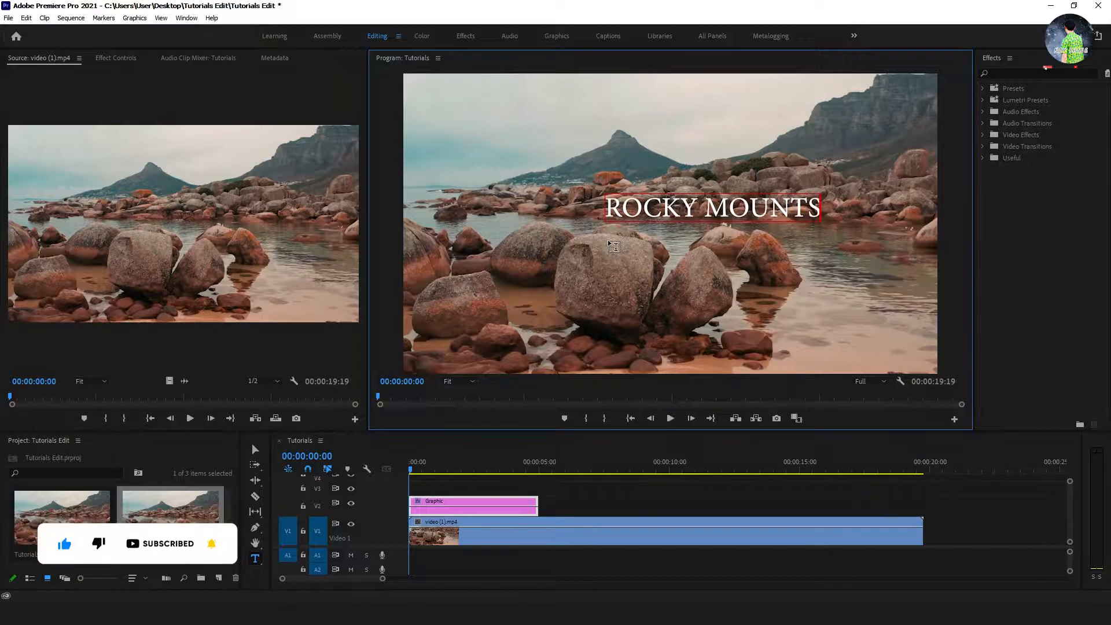
{"action": "key", "text": "BackSpace"}
{"action": "type", "text": "AIN"}
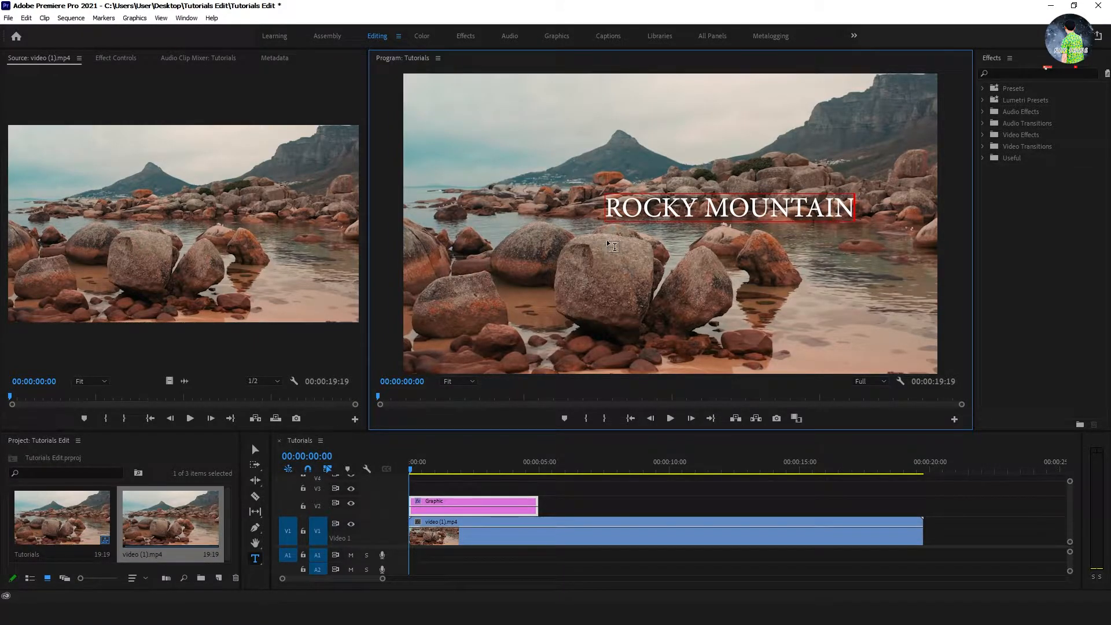
- Enlarge the ROCKY MOUNTAIN title to about one and a half times its size and place it in the middle of the frame
{"action": "left_click", "coordinate": [255, 450]}
{"action": "left_click_drag", "start_coordinate": [755, 208], "coordinate": [682, 224]}
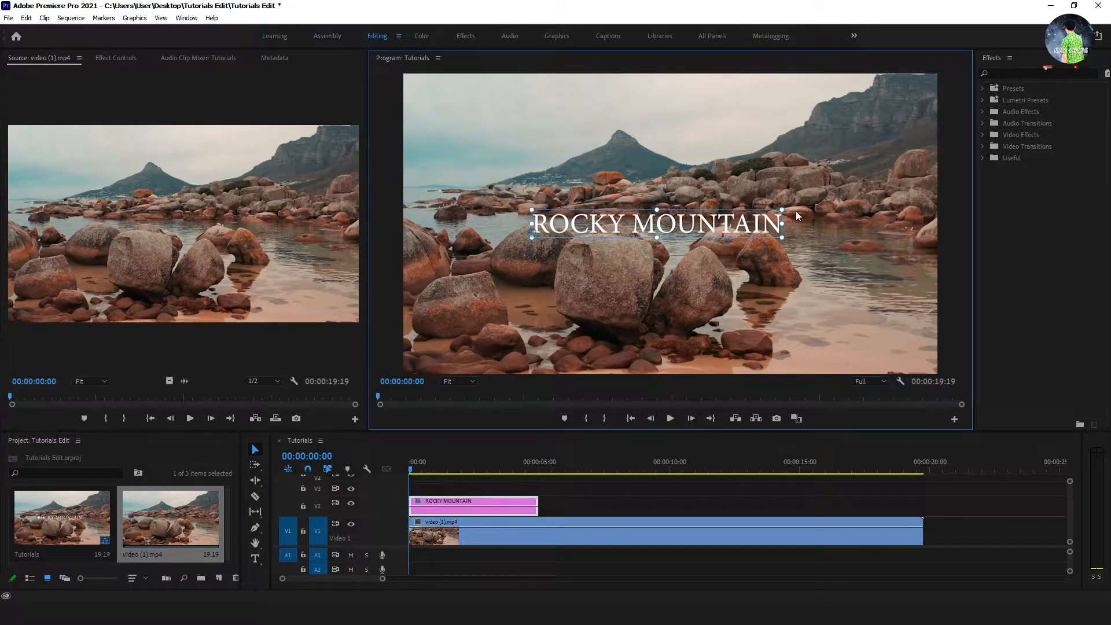
{"action": "left_click_drag", "start_coordinate": [784, 210], "coordinate": [903, 199]}
{"action": "left_click_drag", "start_coordinate": [703, 203], "coordinate": [667, 205]}
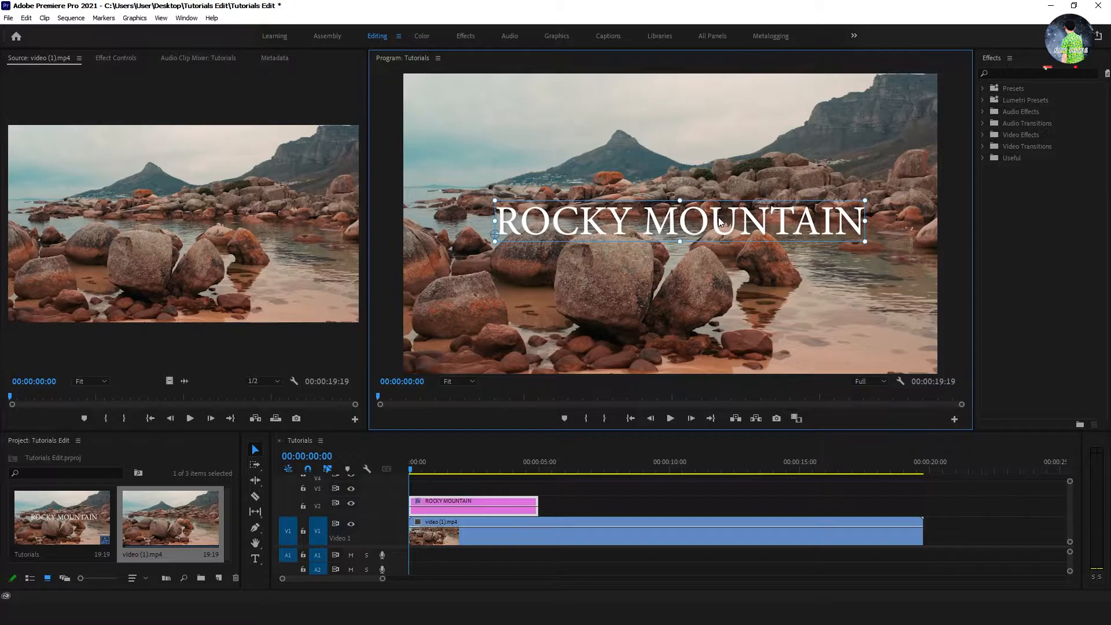
{"action": "left_click_drag", "start_coordinate": [726, 224], "coordinate": [717, 226]}
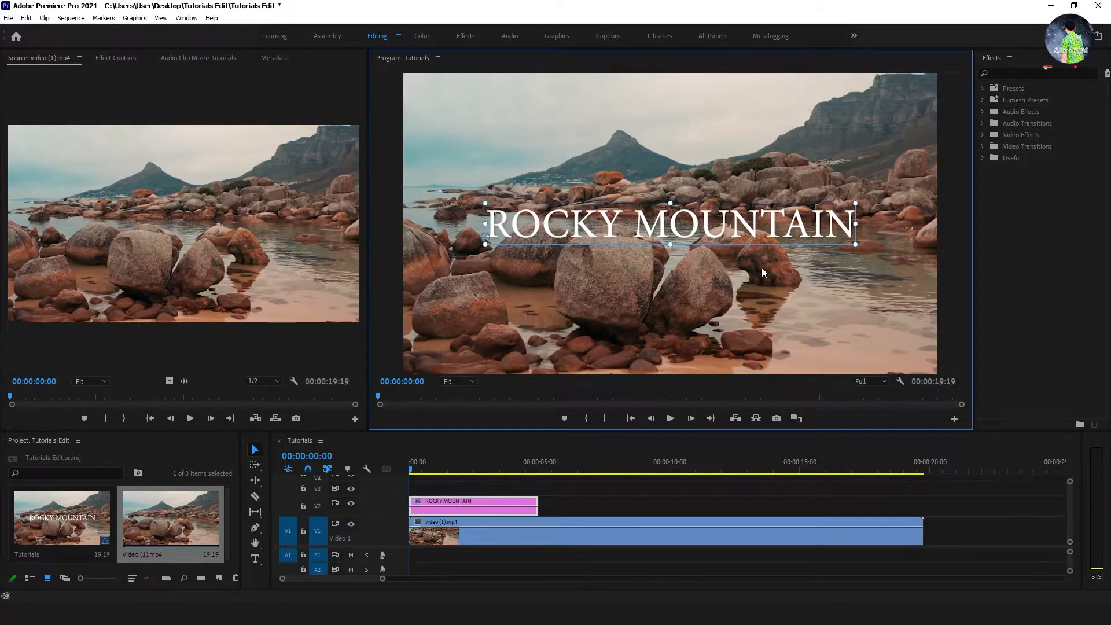
- Extend the title clip to the end of the video clip and make its text faux bold, centred in the frame
{"action": "left_click", "coordinate": [115, 58]}
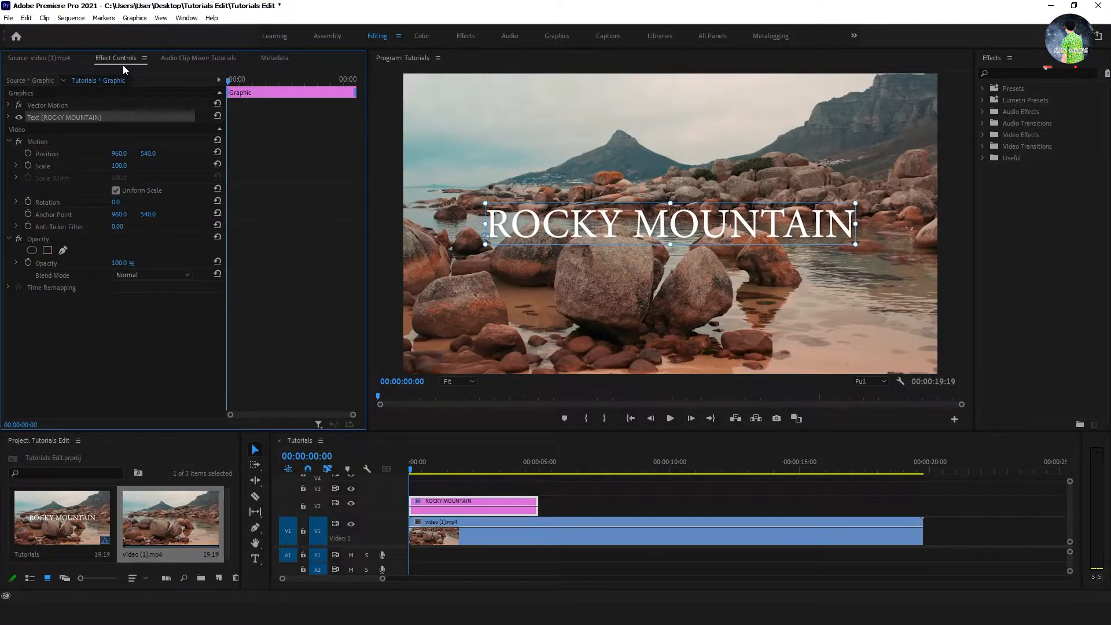
{"action": "left_click_drag", "start_coordinate": [538, 504], "coordinate": [922, 486]}
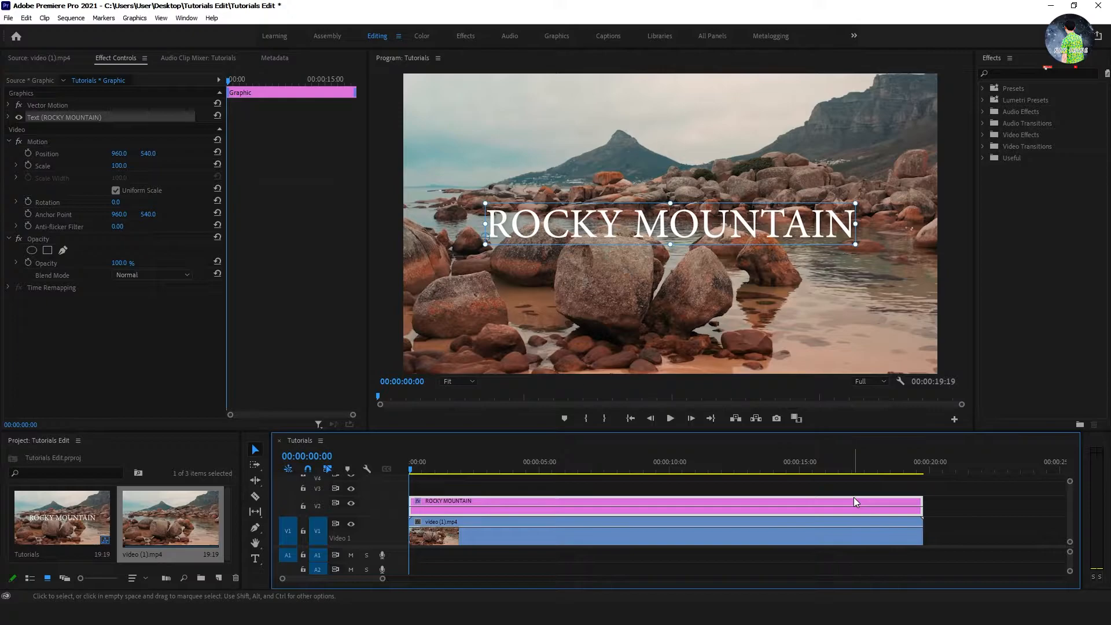
{"action": "left_click", "coordinate": [8, 118]}
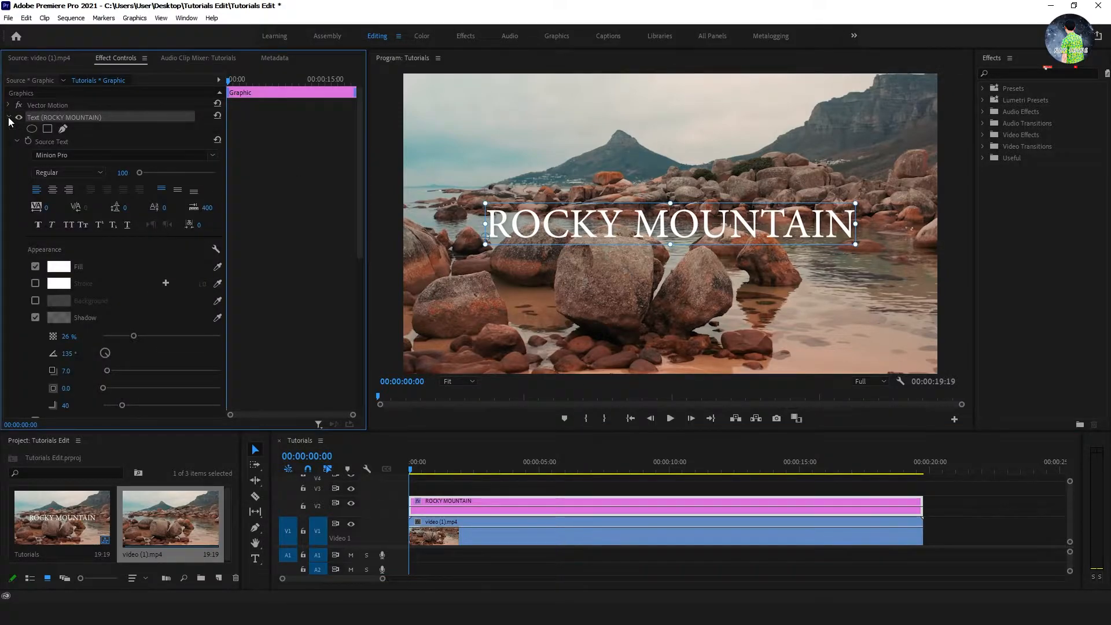
{"action": "left_click", "coordinate": [40, 225]}
{"action": "left_click_drag", "start_coordinate": [671, 226], "coordinate": [667, 228]}
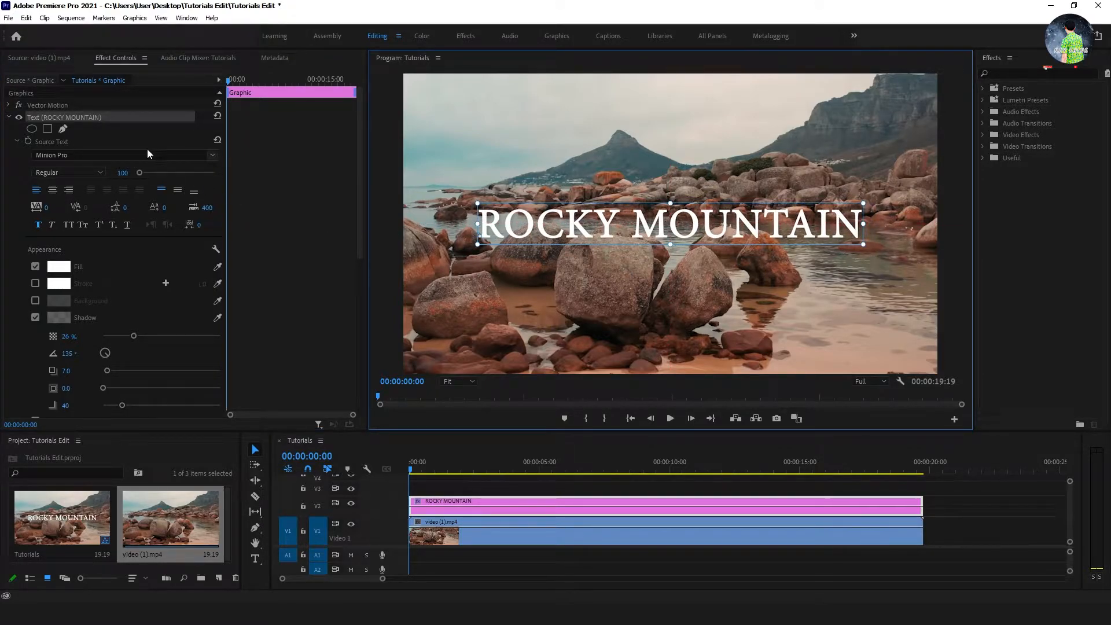
- Change the title's font to Speeding Brush at size 44 and recentre it in the frame
{"action": "left_click", "coordinate": [211, 155]}
{"action": "left_click_drag", "start_coordinate": [239, 262], "coordinate": [240, 268]}
{"action": "type", "text": "bru"}
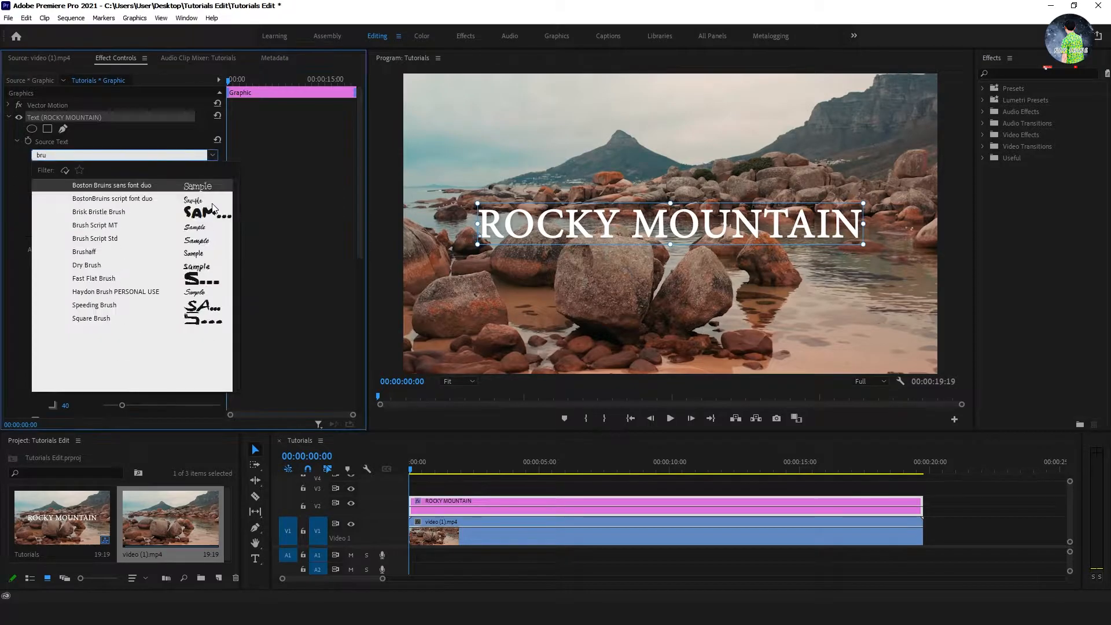
{"action": "left_click", "coordinate": [94, 305]}
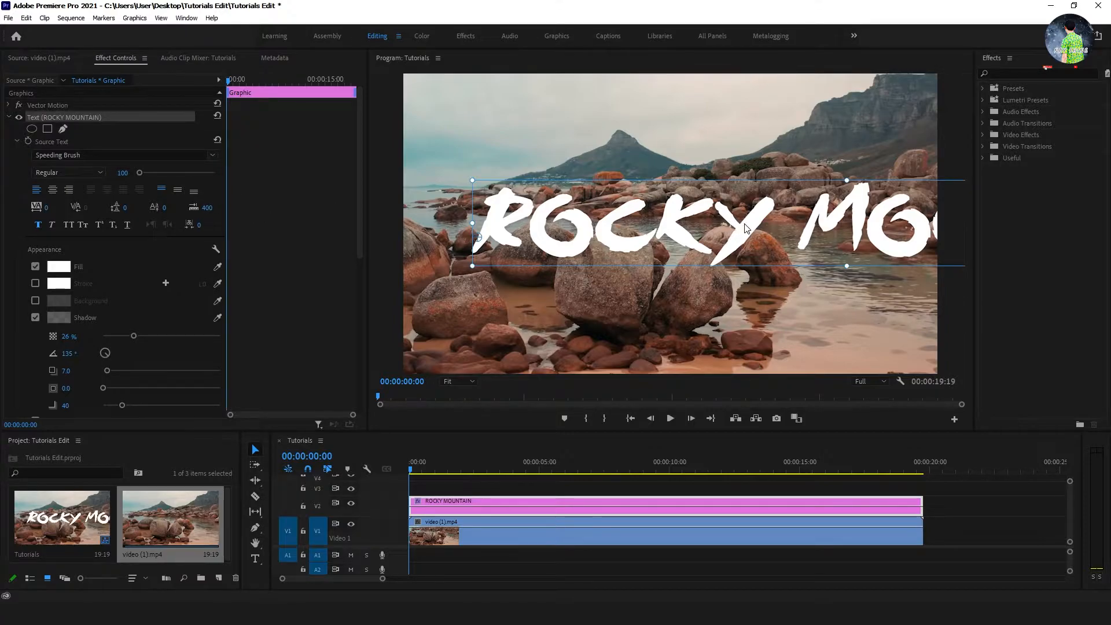
{"action": "mouse_move", "coordinate": [119, 175]}
{"action": "left_mouse_down"}
{"action": "mouse_move", "coordinate": [90, 175]}
{"action": "mouse_move", "coordinate": [119, 172]}
{"action": "left_mouse_up"}
{"action": "left_click_drag", "start_coordinate": [537, 236], "coordinate": [578, 232]}
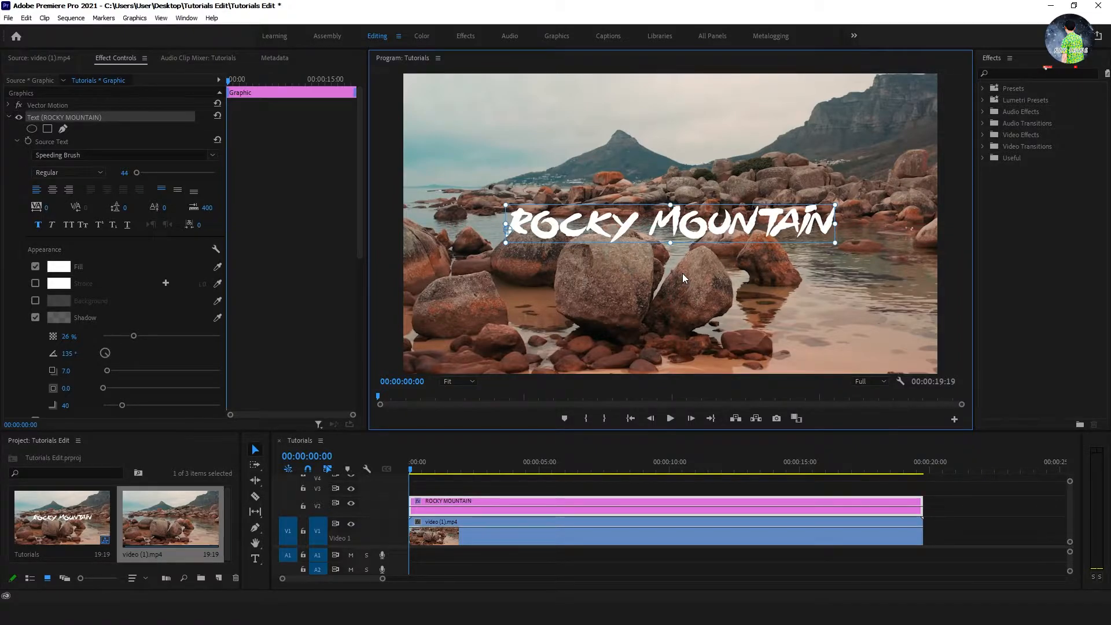
- Add a rectangular mask to the title text and widen it on both sides to enclose all of ROCKY MOUNTAIN
{"action": "left_click", "coordinate": [360, 152]}
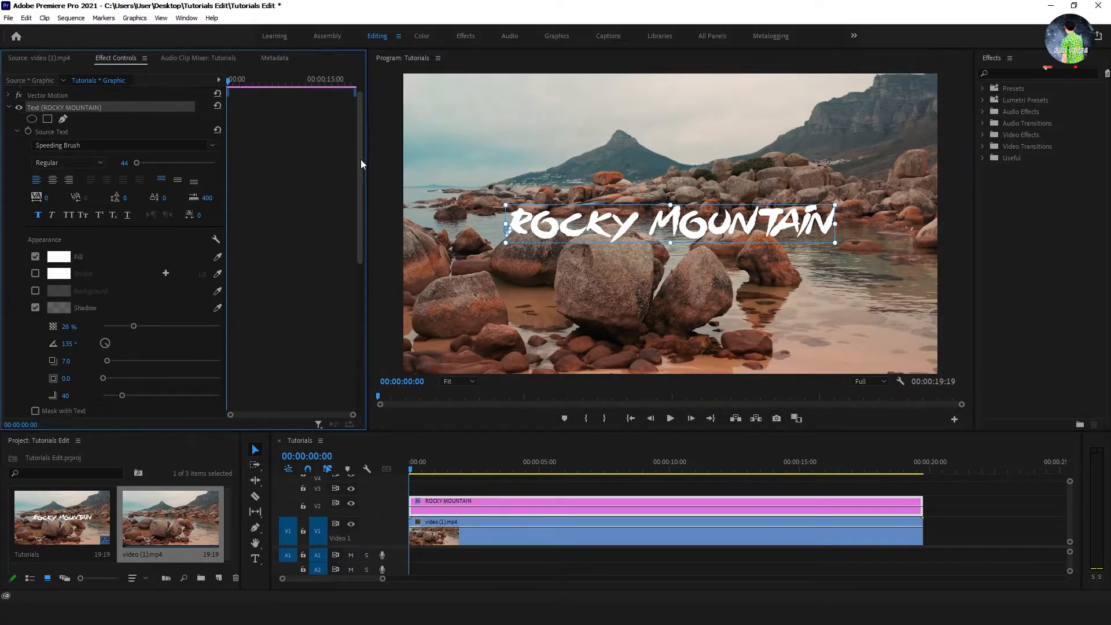
{"action": "left_click", "coordinate": [48, 128]}
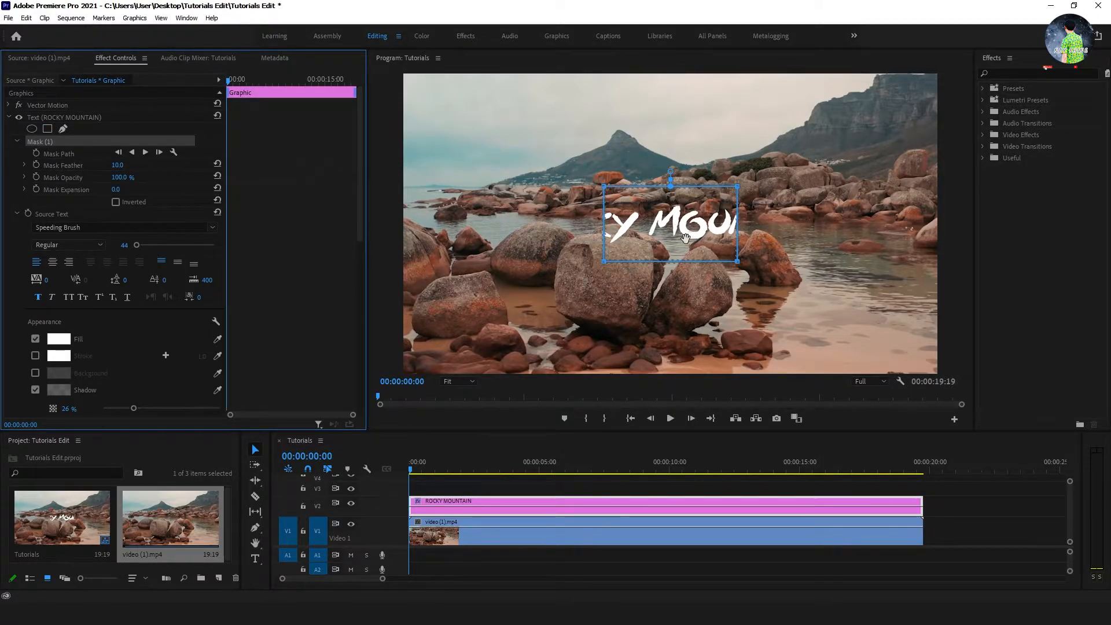
{"action": "left_click", "coordinate": [603, 186]}
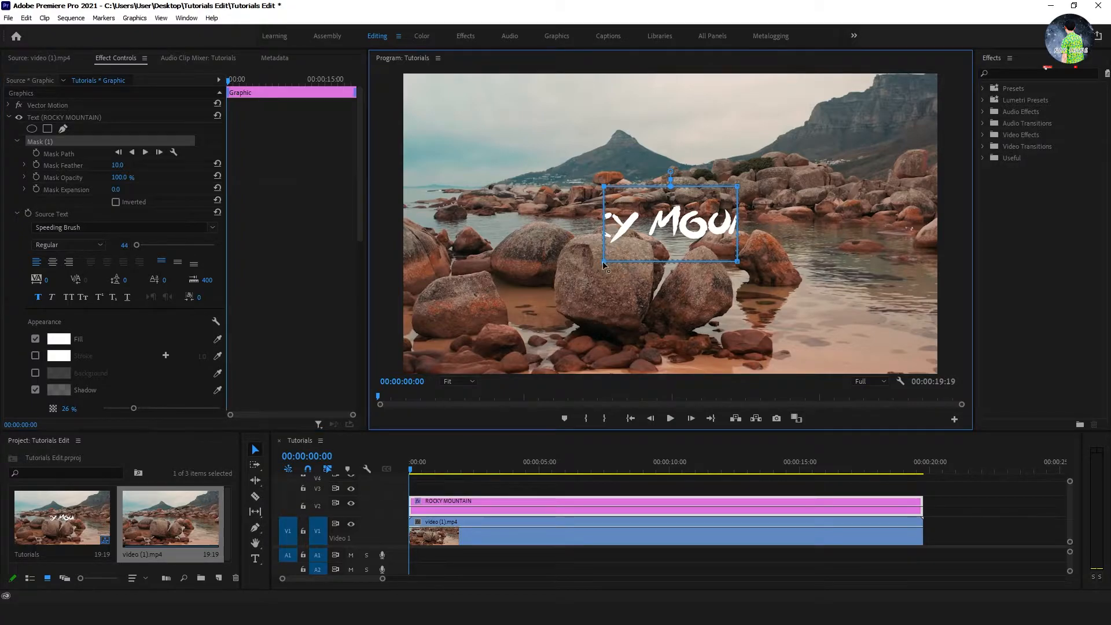
{"action": "left_click_drag", "start_coordinate": [603, 265], "coordinate": [482, 252]}
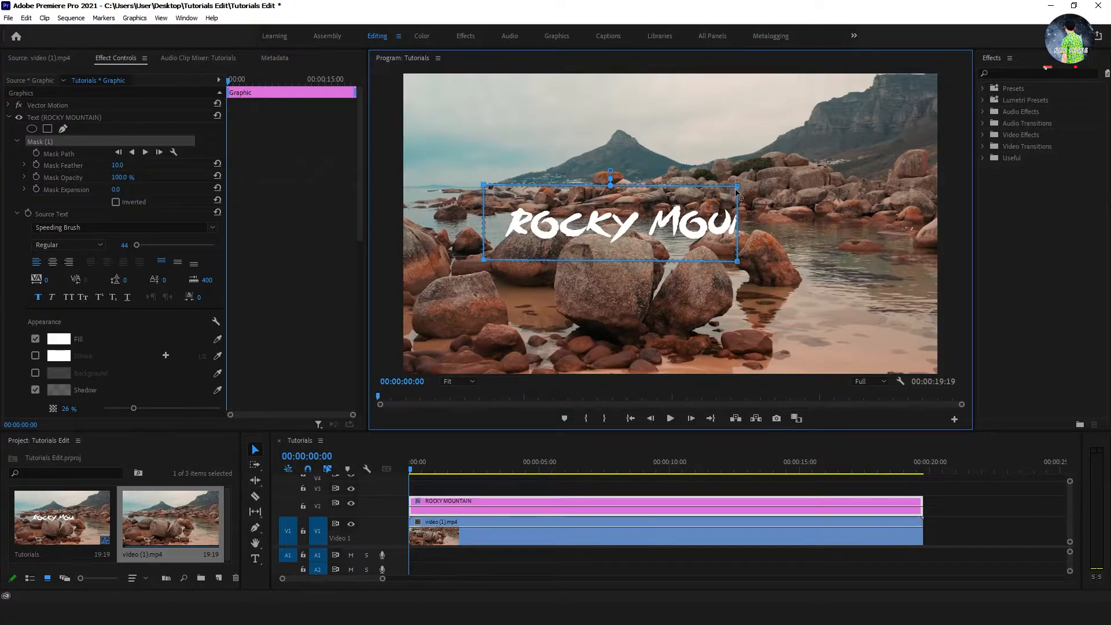
{"action": "left_click_drag", "start_coordinate": [739, 263], "coordinate": [853, 261]}
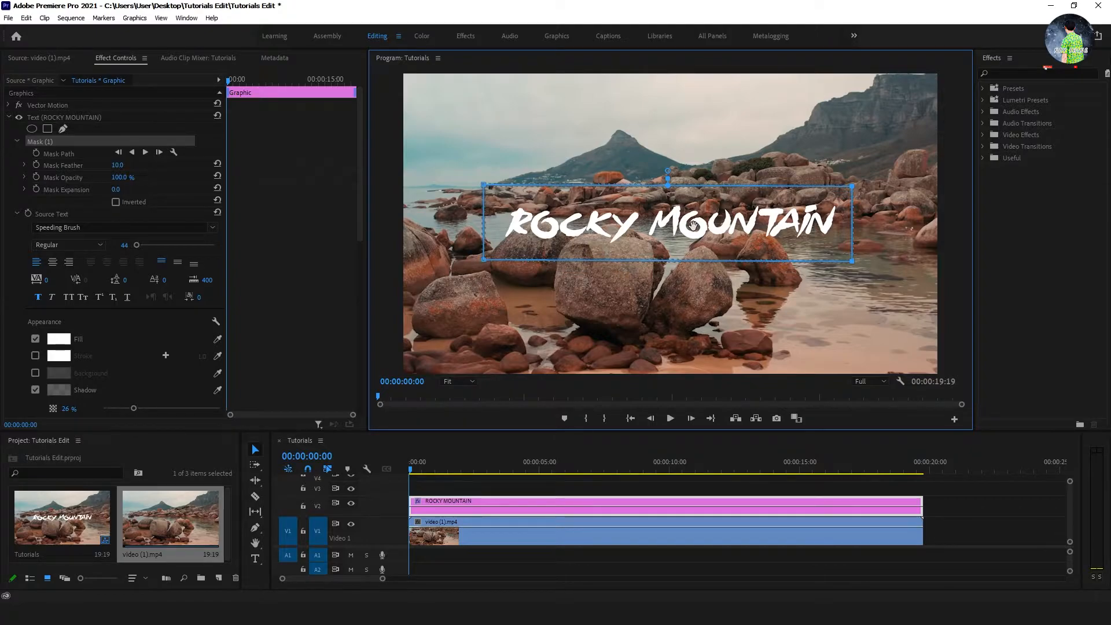
- Animate the mask path from left of the title at 00:00:00:00 to fully covering it about 4 seconds in
{"action": "left_click_drag", "start_coordinate": [745, 214], "coordinate": [822, 222]}
{"action": "key", "text": "ctrl+z"}
{"action": "left_click", "coordinate": [36, 154]}
{"action": "left_click_drag", "start_coordinate": [228, 152], "coordinate": [253, 153]}
{"action": "left_click", "coordinate": [51, 140]}
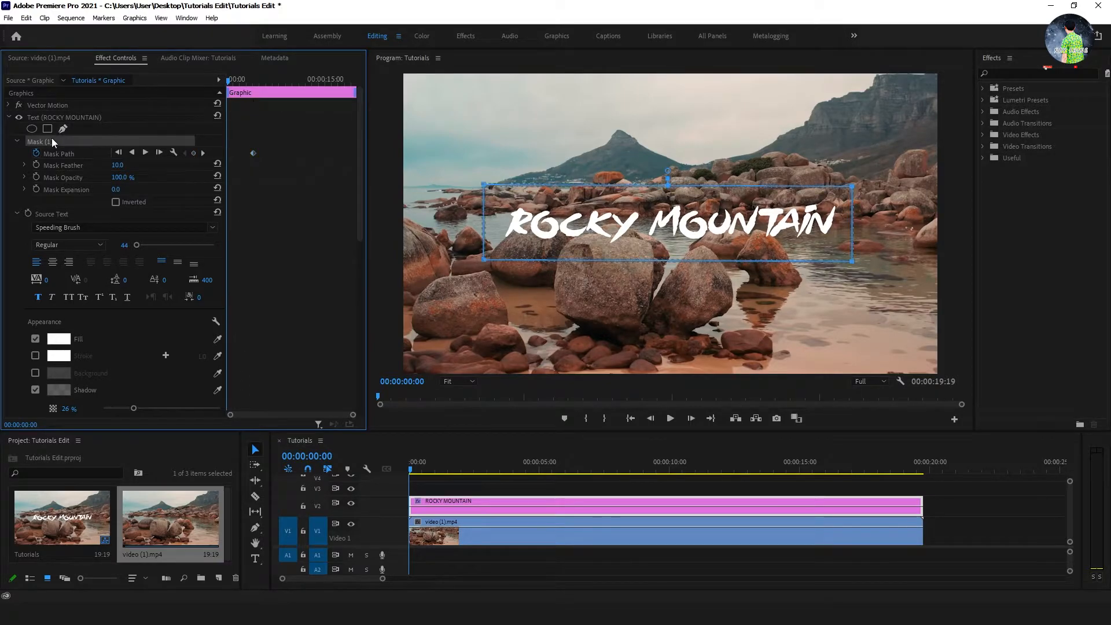
{"action": "left_click_drag", "start_coordinate": [634, 253], "coordinate": [383, 213]}
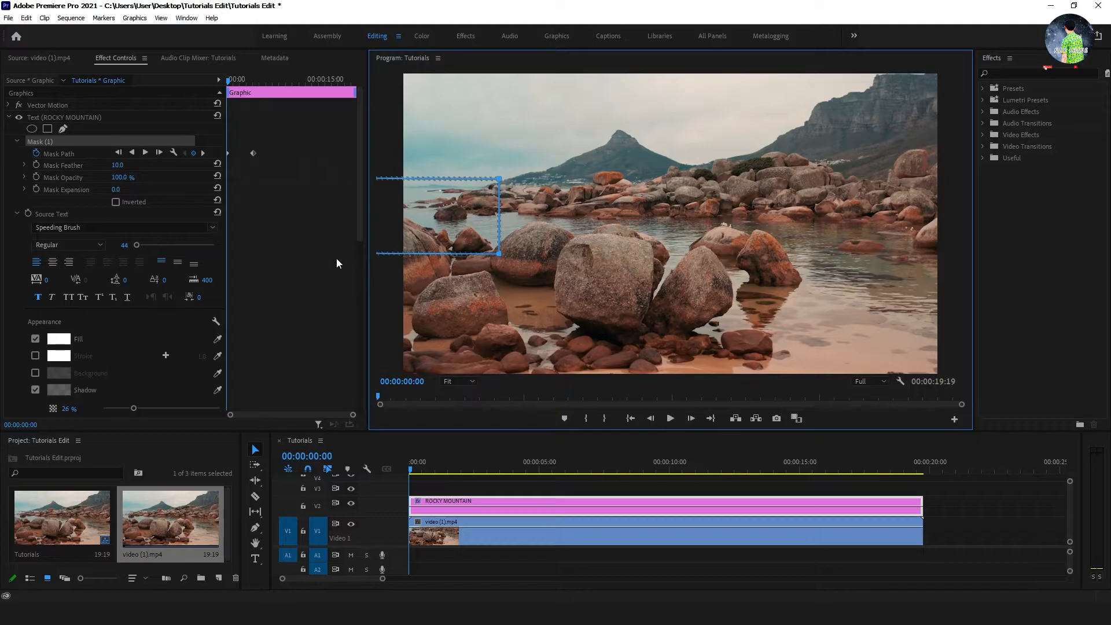
{"action": "left_click", "coordinate": [253, 152]}
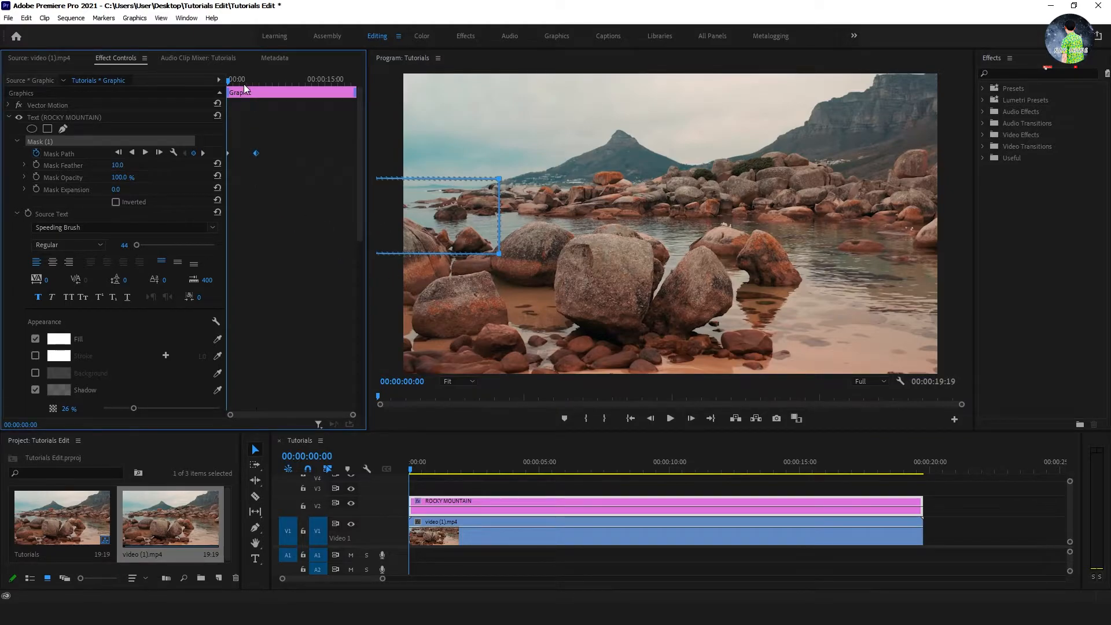
- Play back the opening seconds to check the title's mask reveal
{"action": "left_click", "coordinate": [277, 119]}
{"action": "key", "text": "space"}
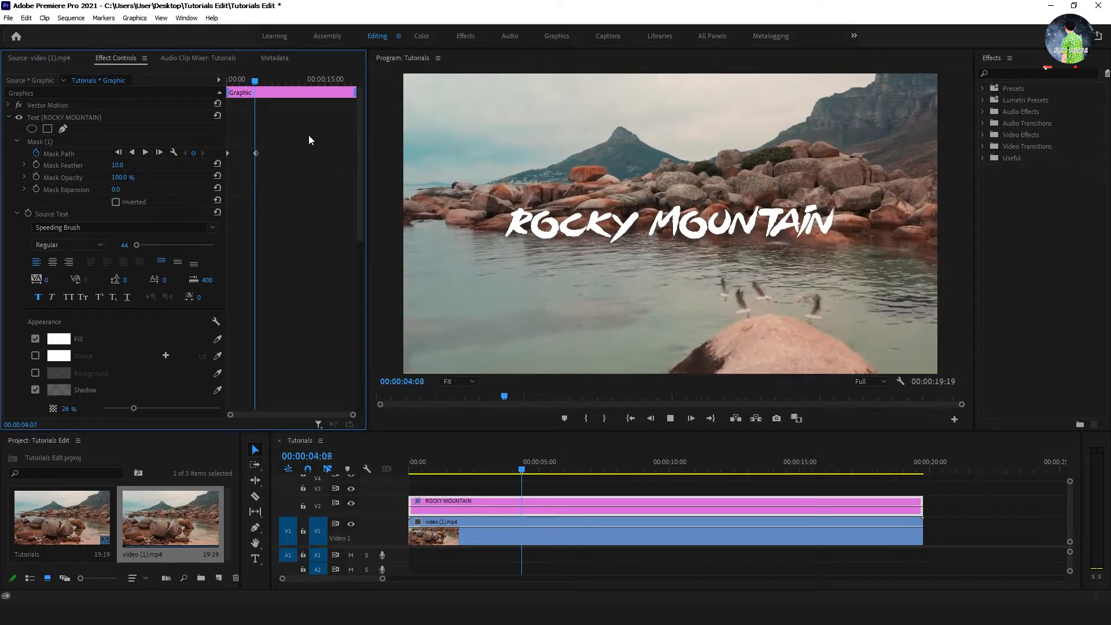
{"action": "key", "text": "space"}
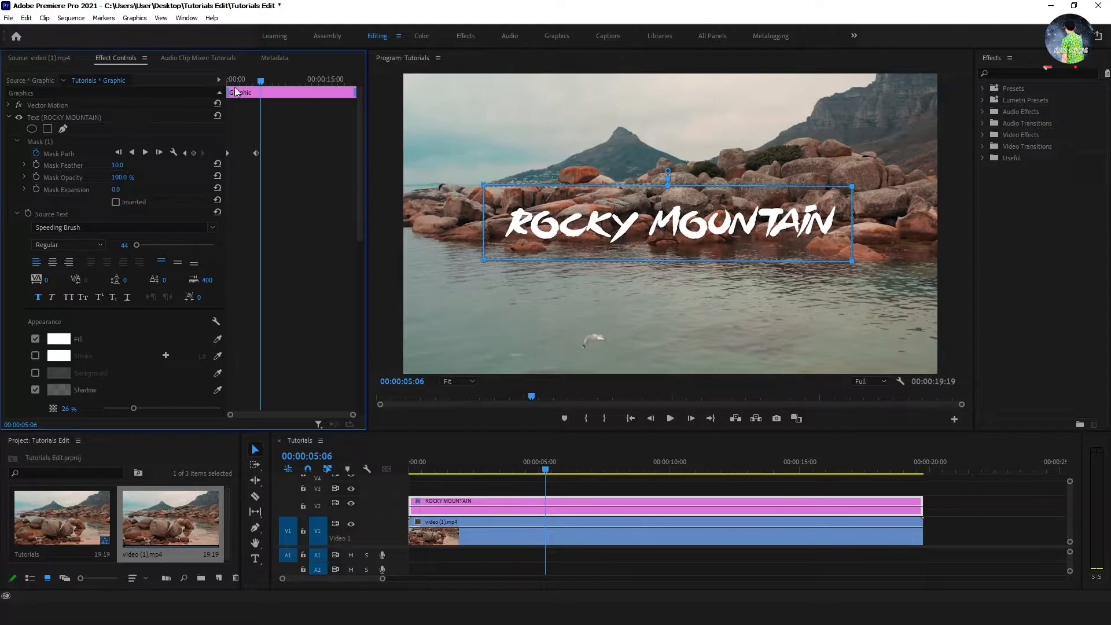
- Set the title mask's feather to 100 while viewing the partly revealed text at 00:00:03:04
{"action": "left_click_drag", "start_coordinate": [259, 92], "coordinate": [248, 76]}
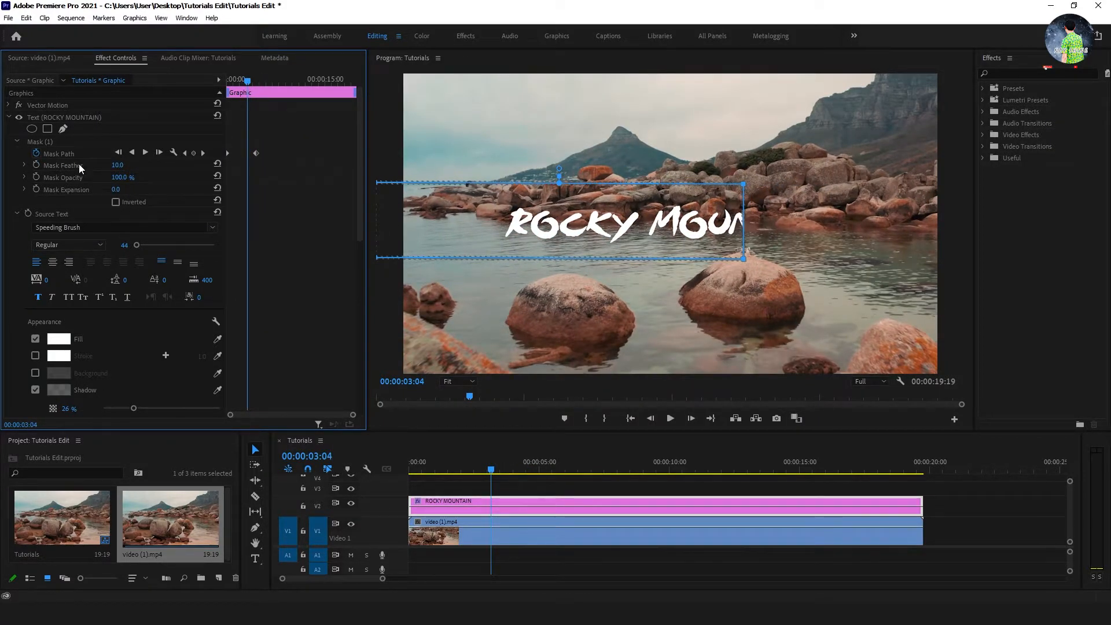
{"action": "left_click_drag", "start_coordinate": [118, 165], "coordinate": [158, 165]}
{"action": "left_click", "coordinate": [122, 165]}
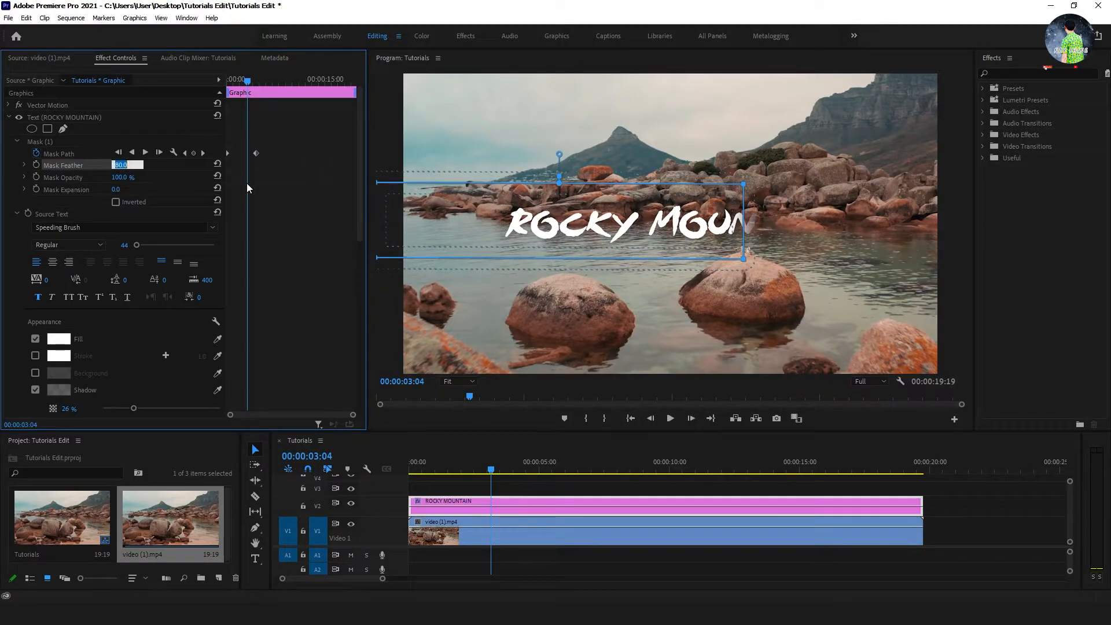
{"action": "type", "text": "100"}
{"action": "key", "text": "Return"}
- Shift the mask's starting position at 00:00:00:00 slightly further left, so its feathered edge clears the title
{"action": "left_click_drag", "start_coordinate": [247, 80], "coordinate": [218, 77]}
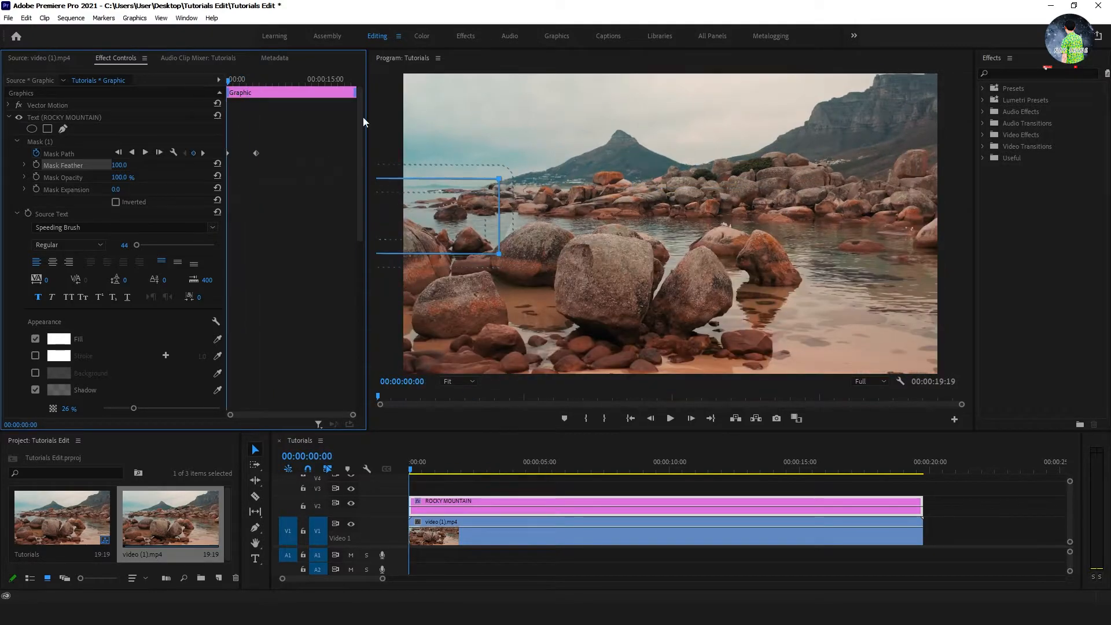
{"action": "key", "text": "space"}
{"action": "key", "text": "space"}
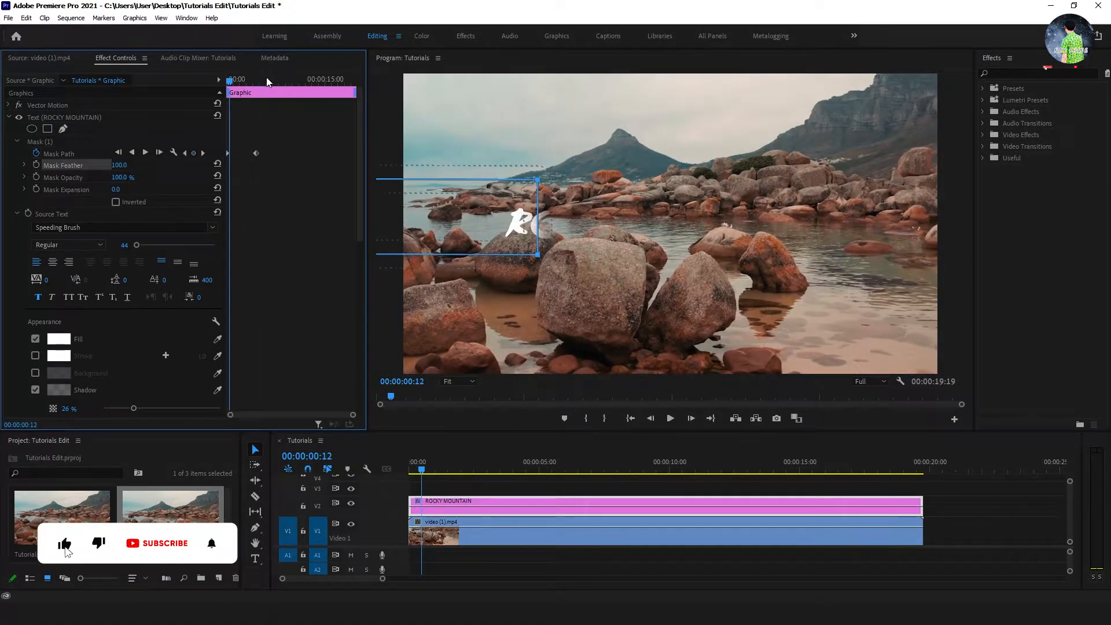
{"action": "left_click_drag", "start_coordinate": [249, 80], "coordinate": [193, 79]}
{"action": "left_click", "coordinate": [513, 219]}
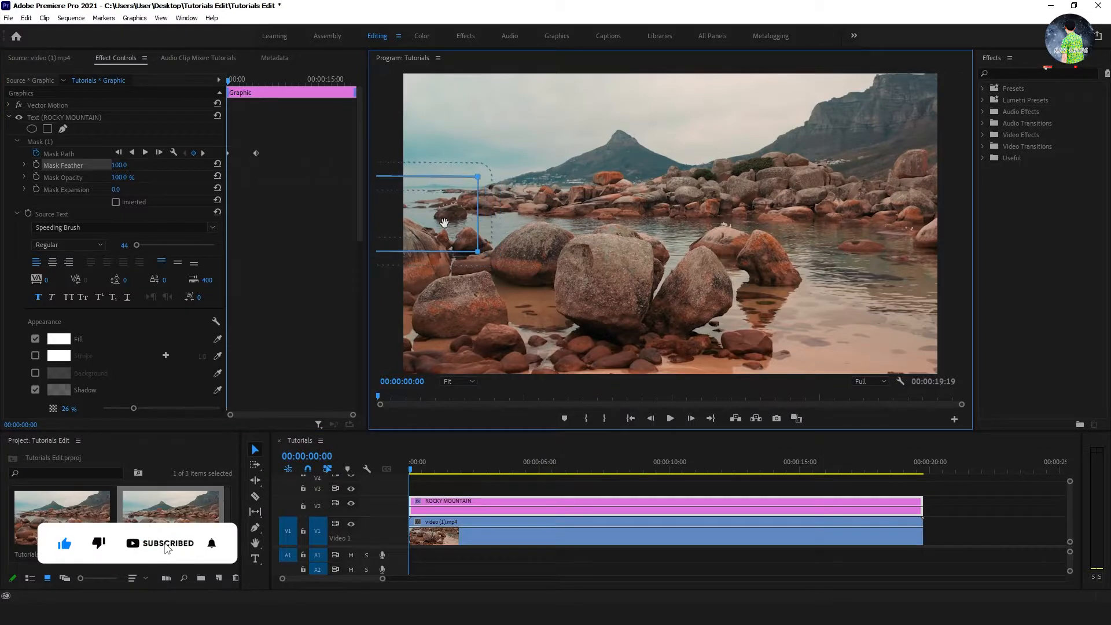
- Add a holding mask path keyframe at about 00:00:07:04 and move the mask right past the title at 00:00:11:08
{"action": "key", "text": "space"}
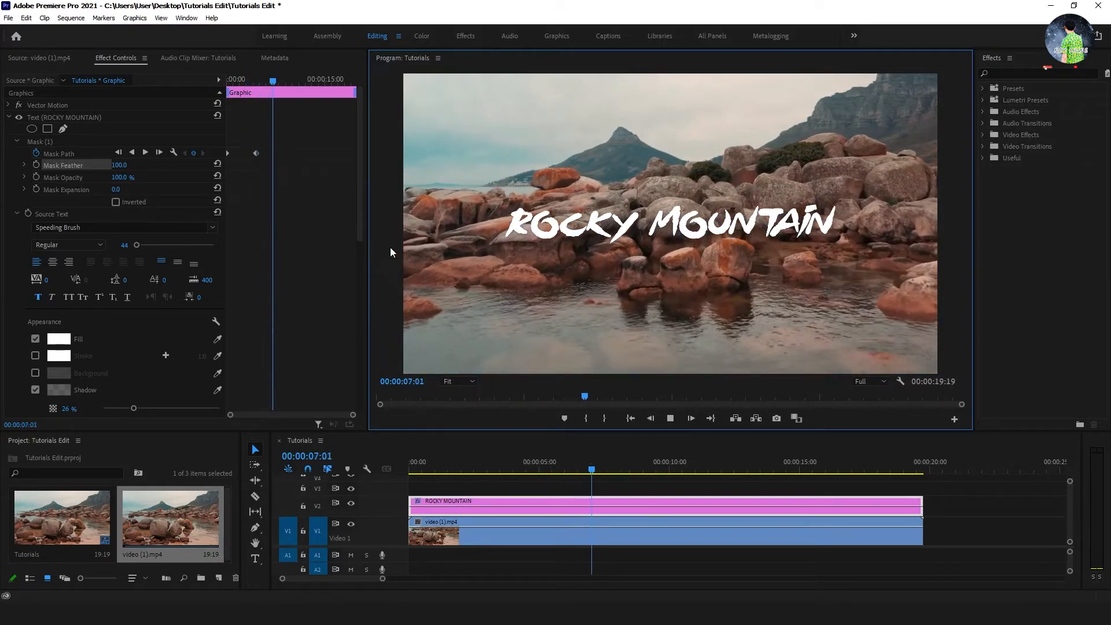
{"action": "key", "text": "space"}
{"action": "left_click", "coordinate": [197, 152]}
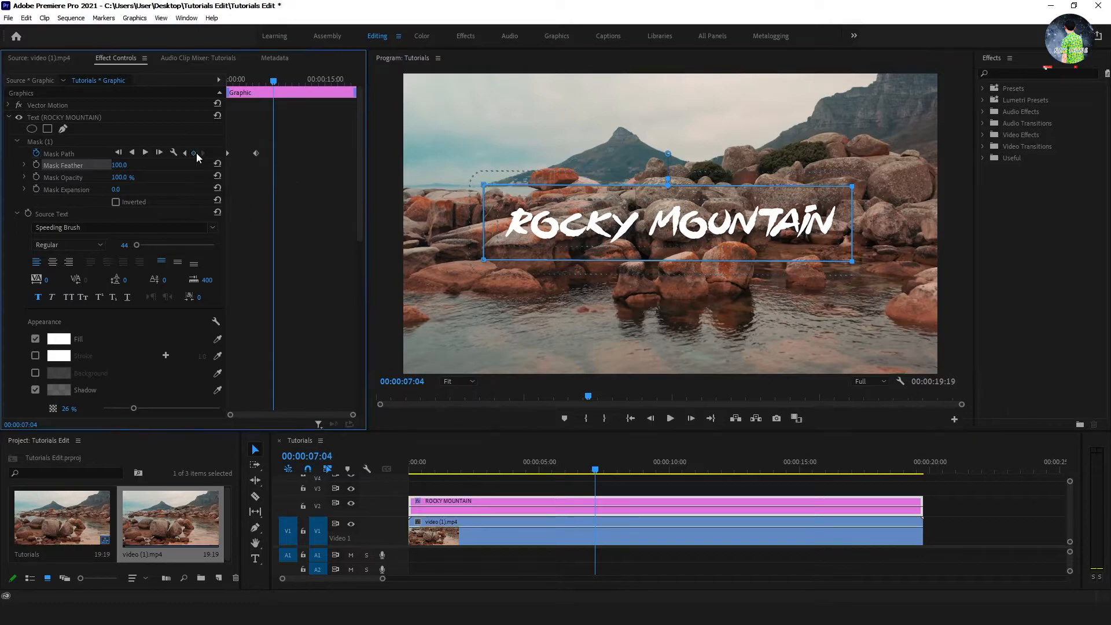
{"action": "left_click_drag", "start_coordinate": [276, 78], "coordinate": [303, 85]}
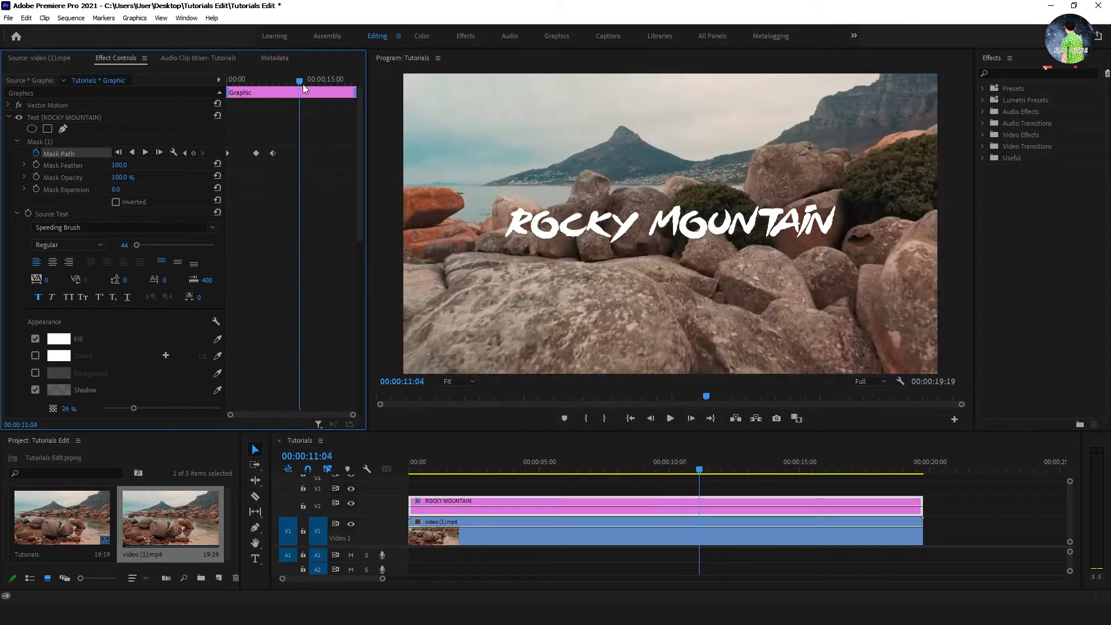
{"action": "left_click", "coordinate": [91, 142]}
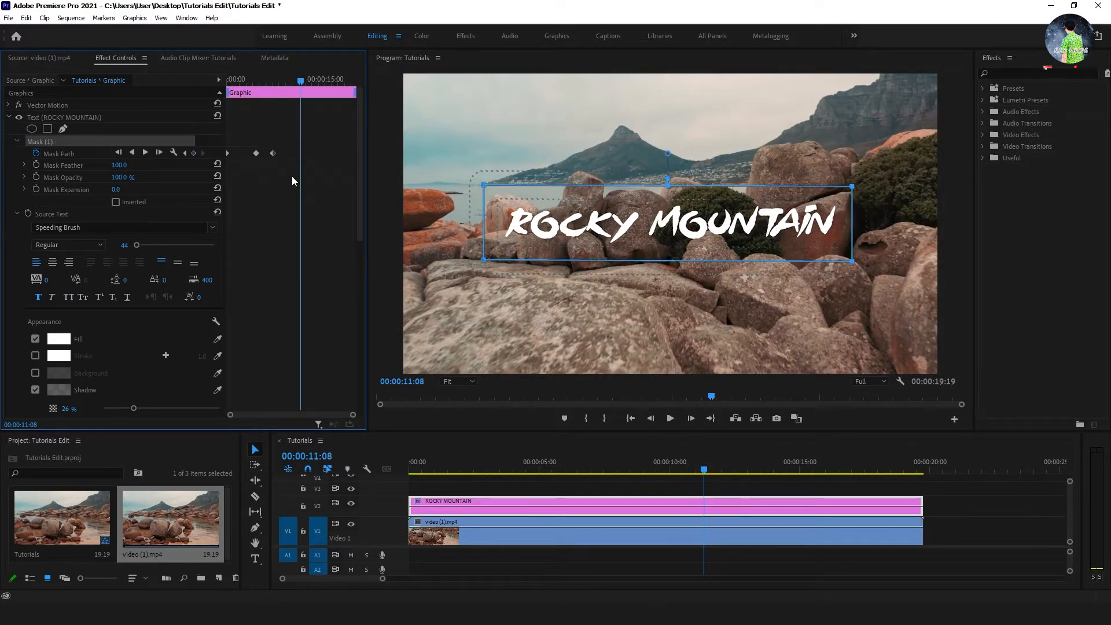
{"action": "left_click_drag", "start_coordinate": [522, 224], "coordinate": [883, 227]}
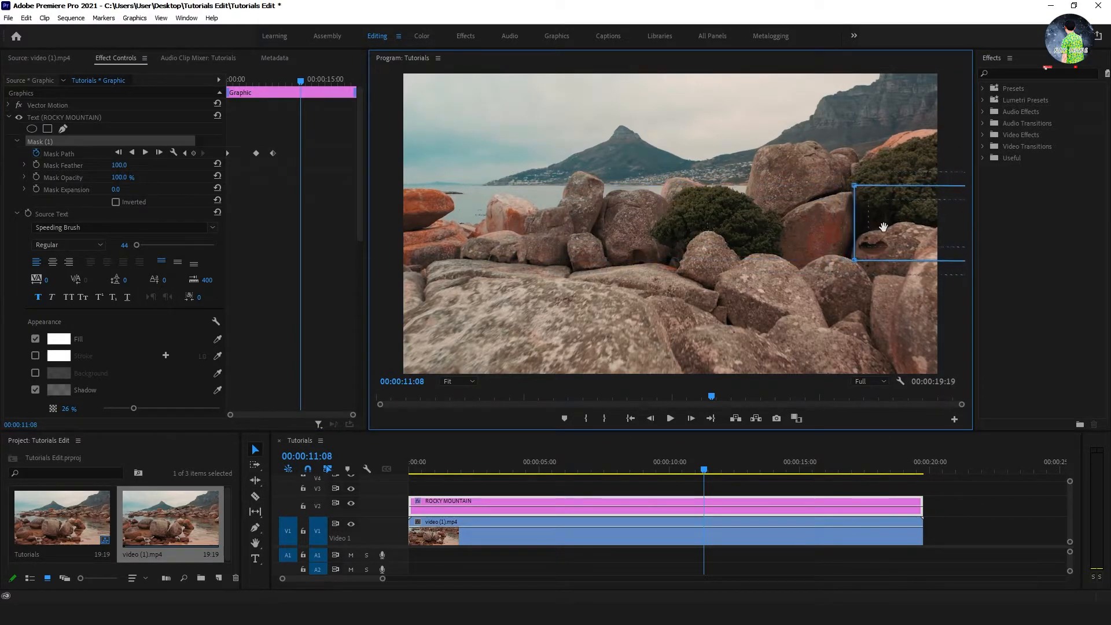
- Play the sequence from the start to review the title's reveal and disappearance
{"action": "left_click_drag", "start_coordinate": [249, 78], "coordinate": [220, 79]}
{"action": "key", "text": "space"}
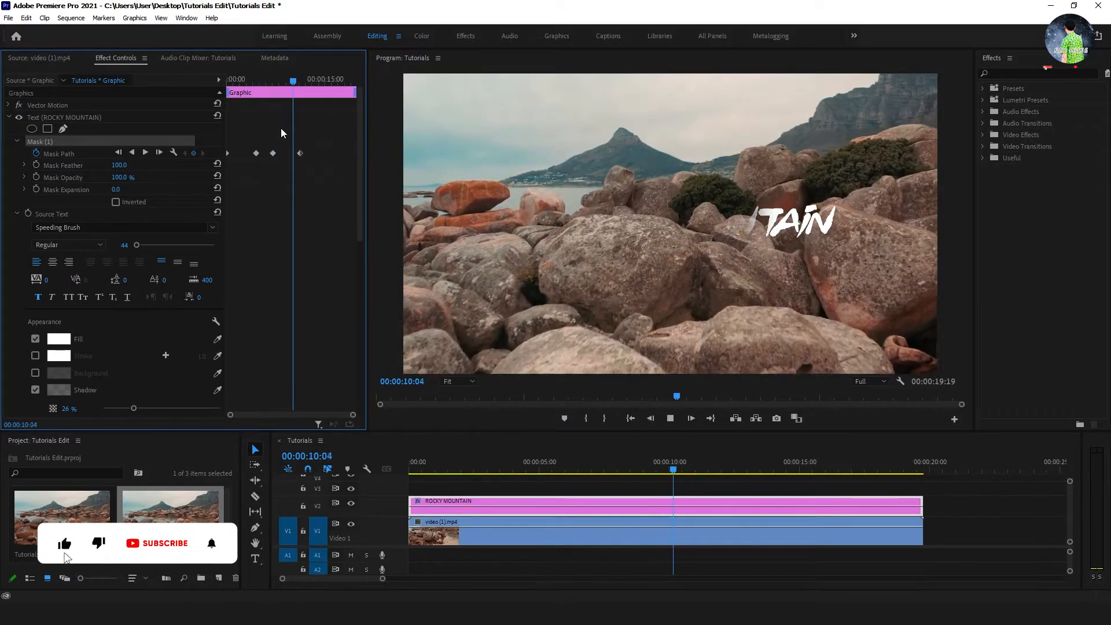
{"action": "key", "text": "space"}
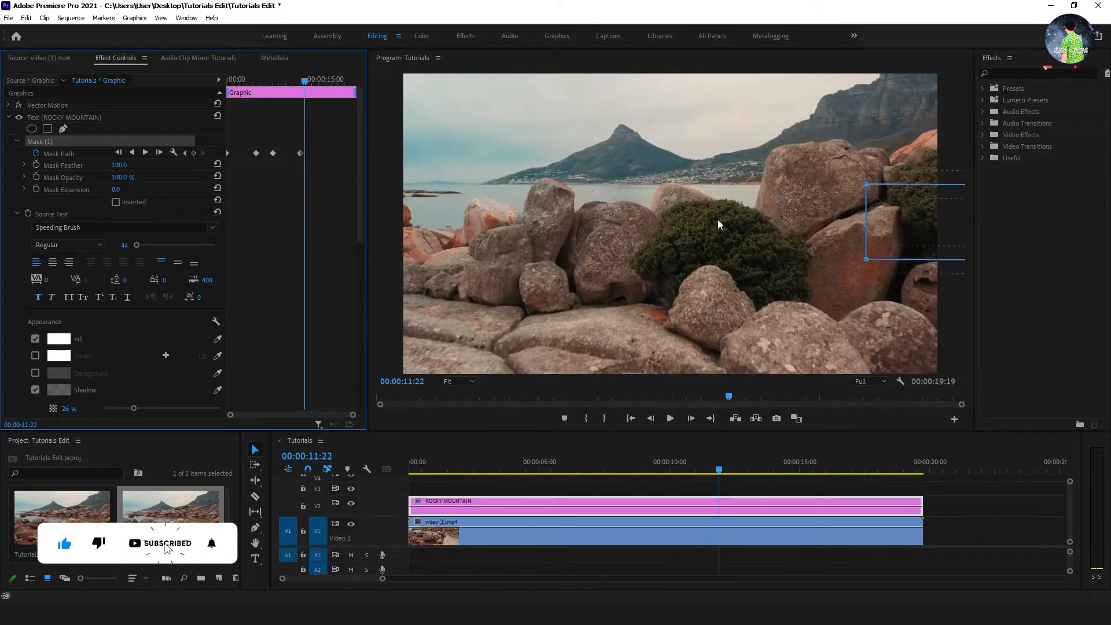